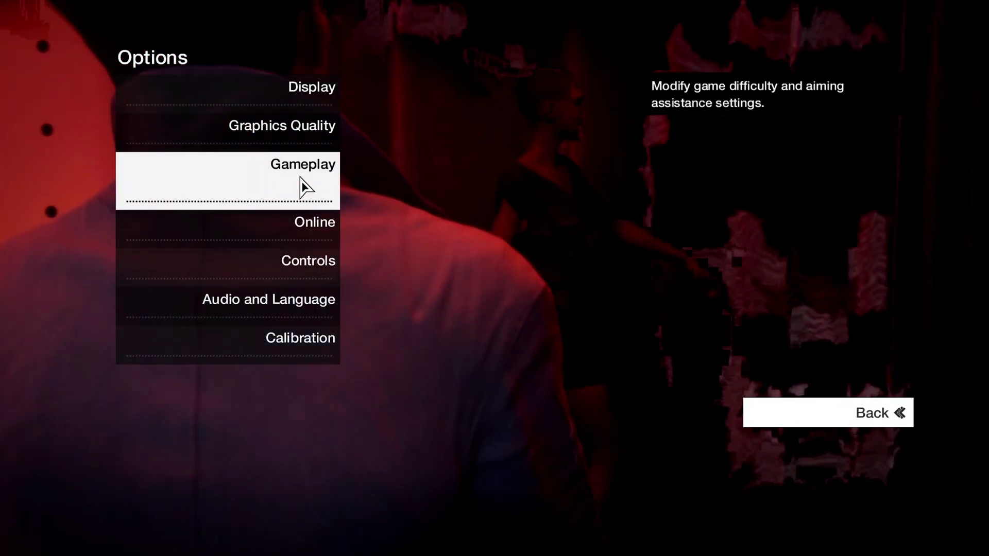
Step: In display settings, cycle the refresh rate back to 60 Hz at 3840 x 2160
{"action": "left_click", "coordinate": [305, 105]}
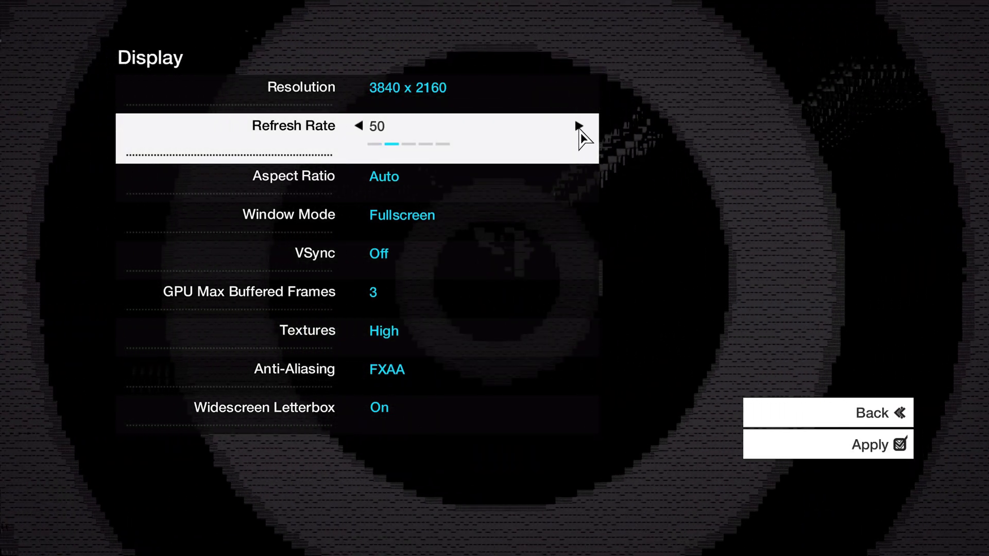
{"action": "left_click", "coordinate": [579, 127]}
{"action": "left_click", "coordinate": [579, 127]}
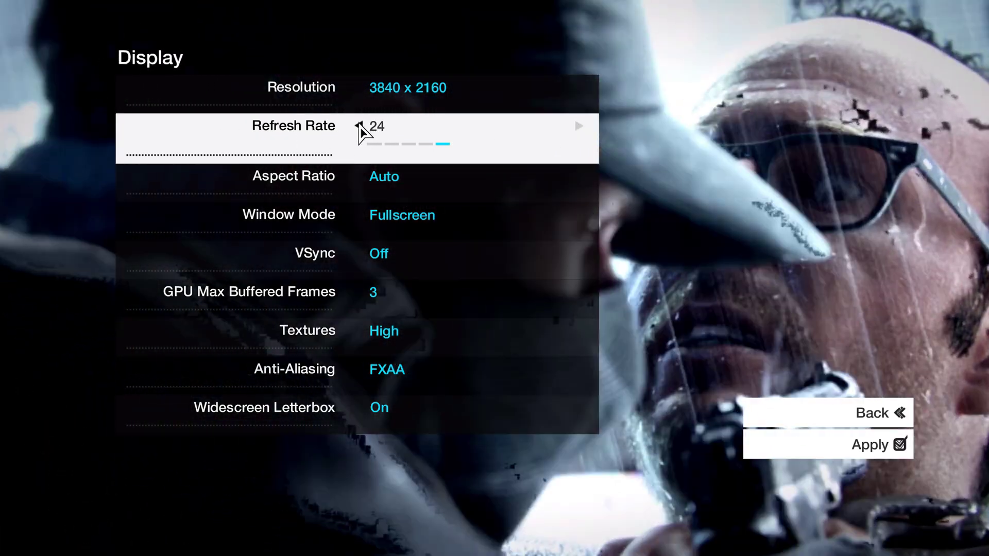
{"action": "left_click", "coordinate": [359, 126]}
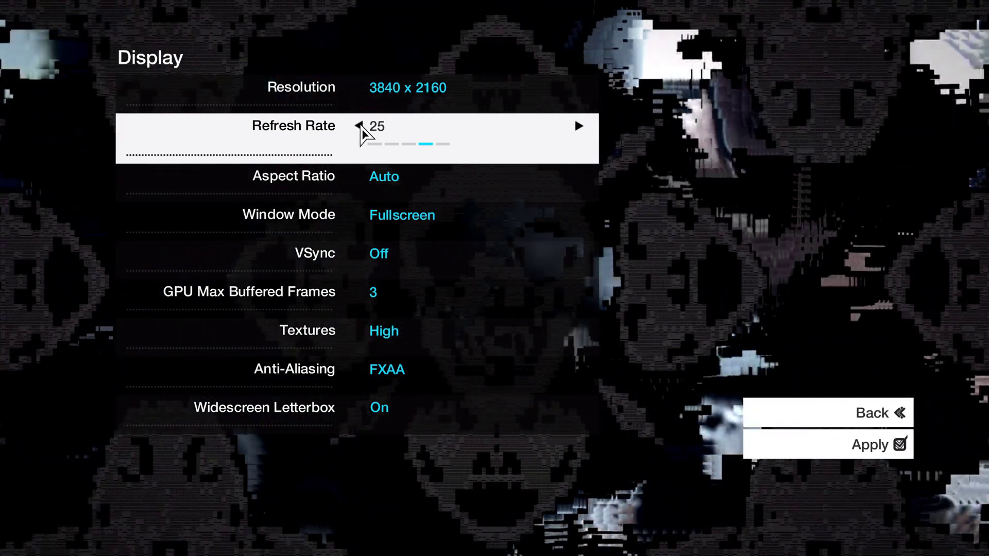
{"action": "left_click", "coordinate": [360, 125]}
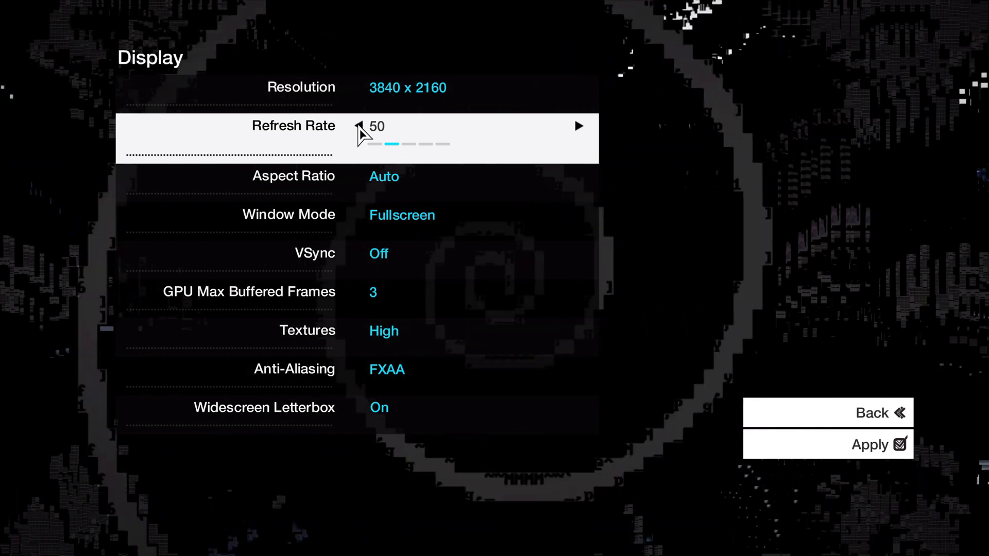
{"action": "left_click", "coordinate": [359, 125]}
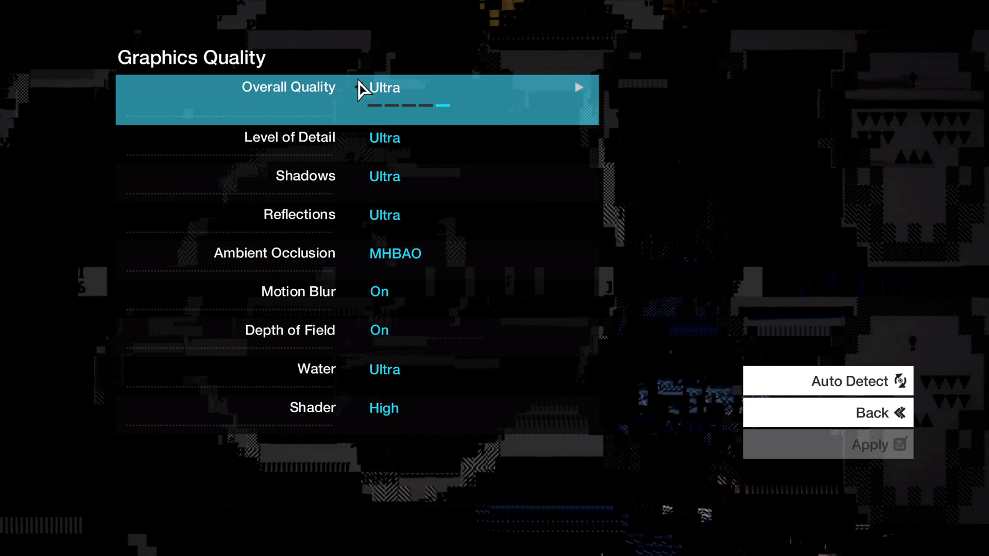
Step: Step Overall Quality down to Medium, back up to Ultra, and apply it
{"action": "left_click", "coordinate": [362, 92]}
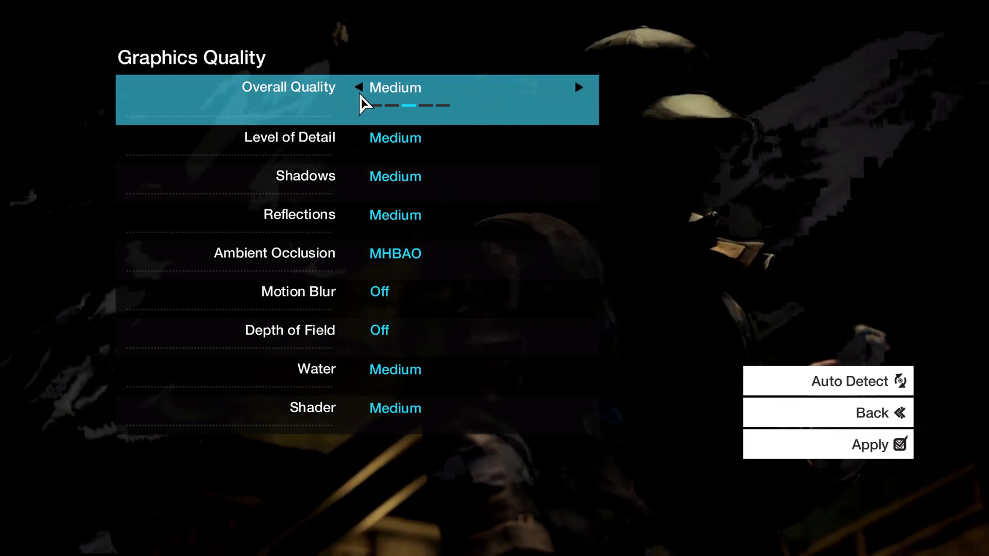
{"action": "left_click", "coordinate": [362, 101]}
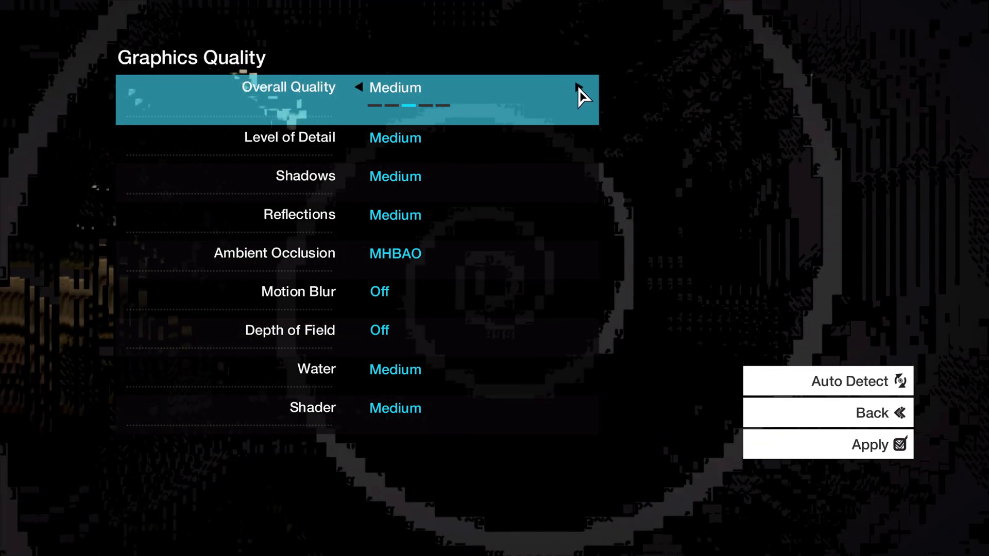
{"action": "left_click", "coordinate": [581, 87]}
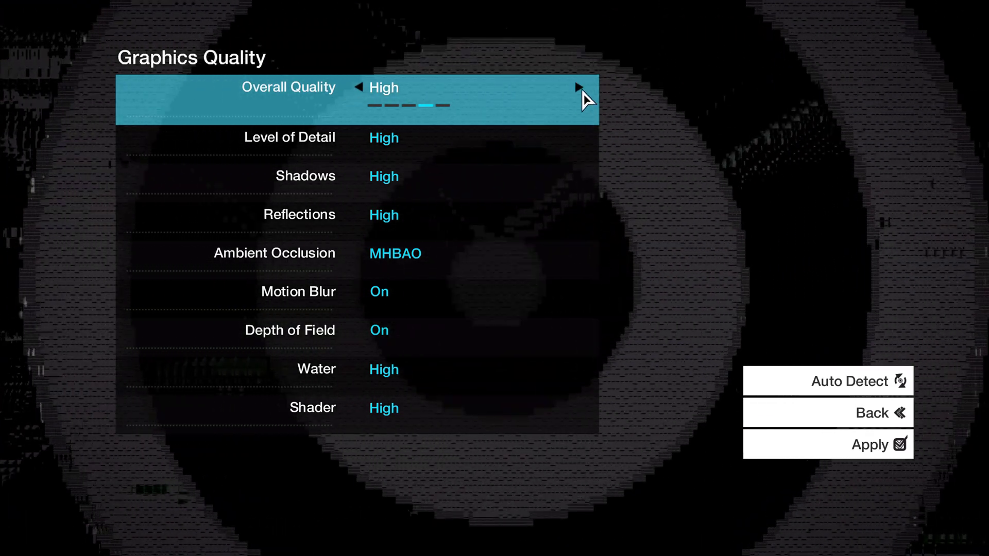
{"action": "left_click", "coordinate": [581, 88]}
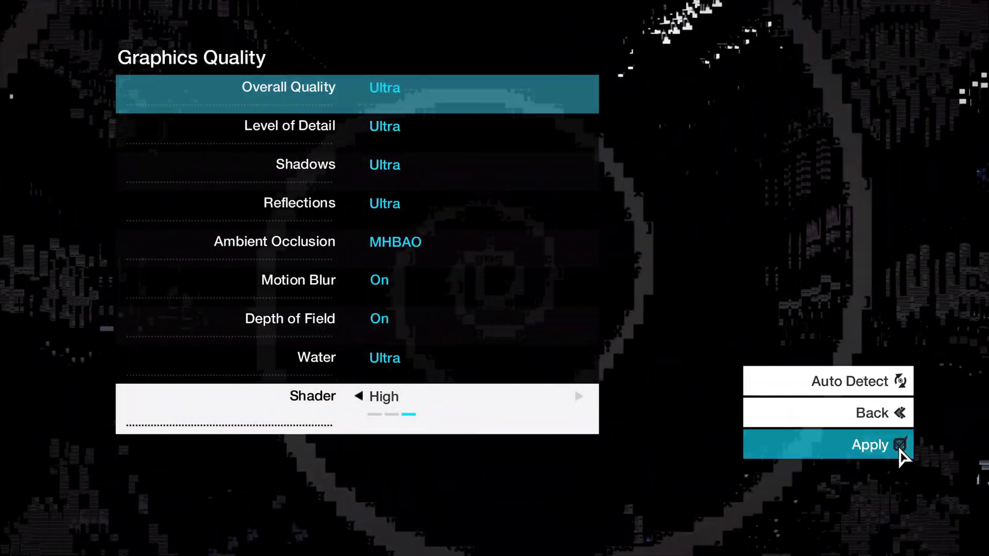
{"action": "left_click", "coordinate": [880, 453]}
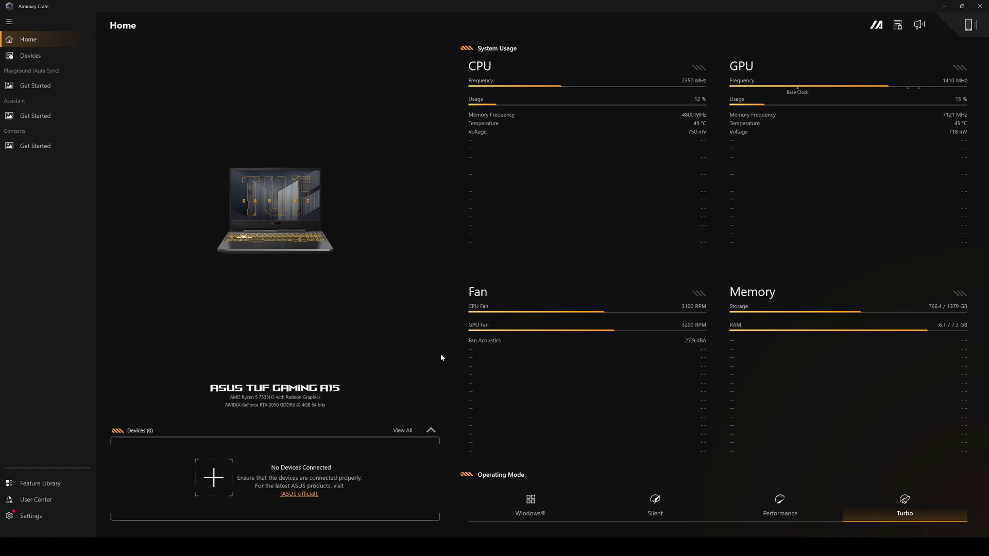
Step: Free up memory on the laptop by clearing all 11 background processes, then return Home
{"action": "left_click", "coordinate": [52, 55]}
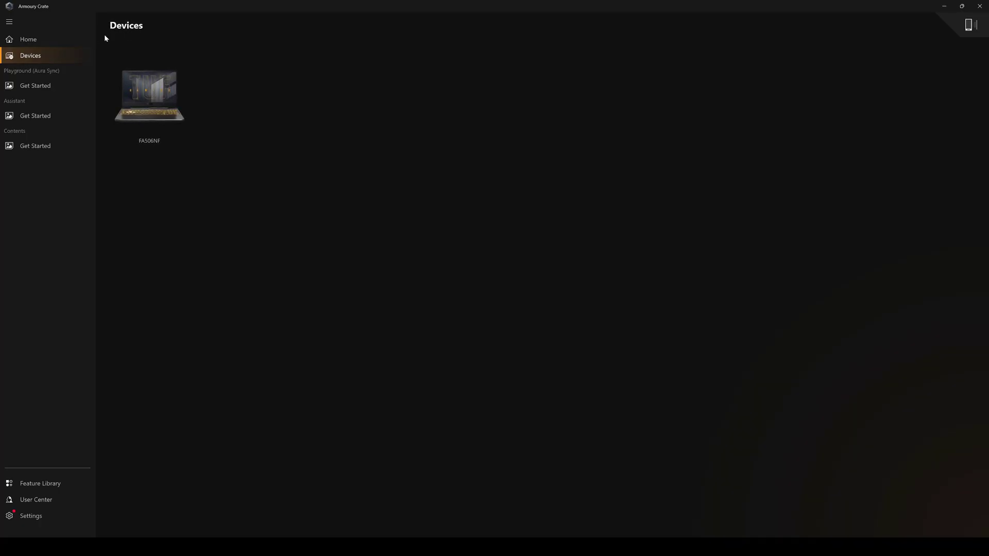
{"action": "left_click", "coordinate": [169, 104]}
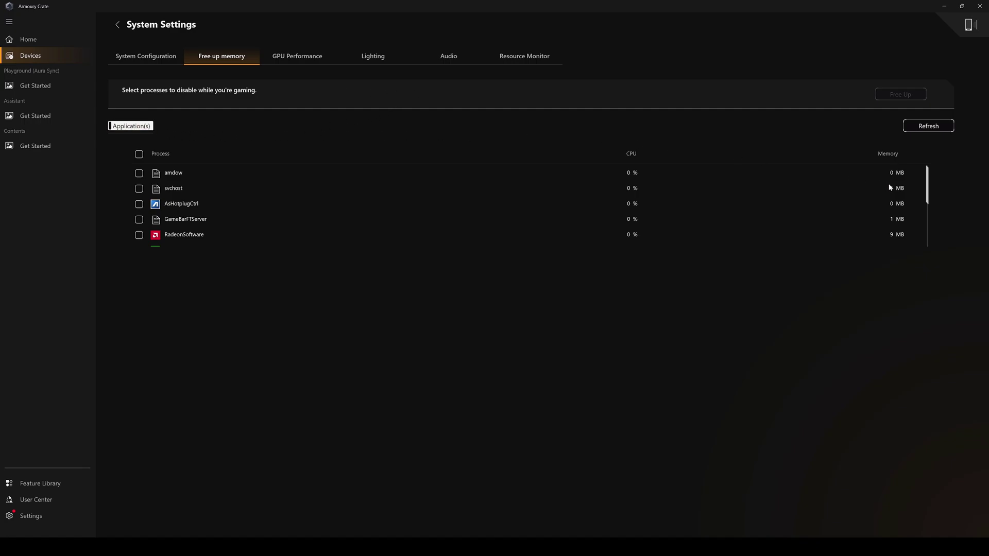
{"action": "scroll", "coordinate": [890, 187], "scroll_direction": "down", "scroll_amount": 1}
{"action": "scroll", "coordinate": [884, 187], "scroll_direction": "down", "scroll_amount": 2}
{"action": "scroll", "coordinate": [879, 200], "scroll_direction": "down", "scroll_amount": 1}
{"action": "scroll", "coordinate": [869, 209], "scroll_direction": "down", "scroll_amount": 2}
{"action": "scroll", "coordinate": [865, 214], "scroll_direction": "down", "scroll_amount": 1}
{"action": "scroll", "coordinate": [218, 199], "scroll_direction": "up", "scroll_amount": 2}
{"action": "scroll", "coordinate": [219, 200], "scroll_direction": "up", "scroll_amount": 3}
{"action": "scroll", "coordinate": [219, 200], "scroll_direction": "up", "scroll_amount": 2}
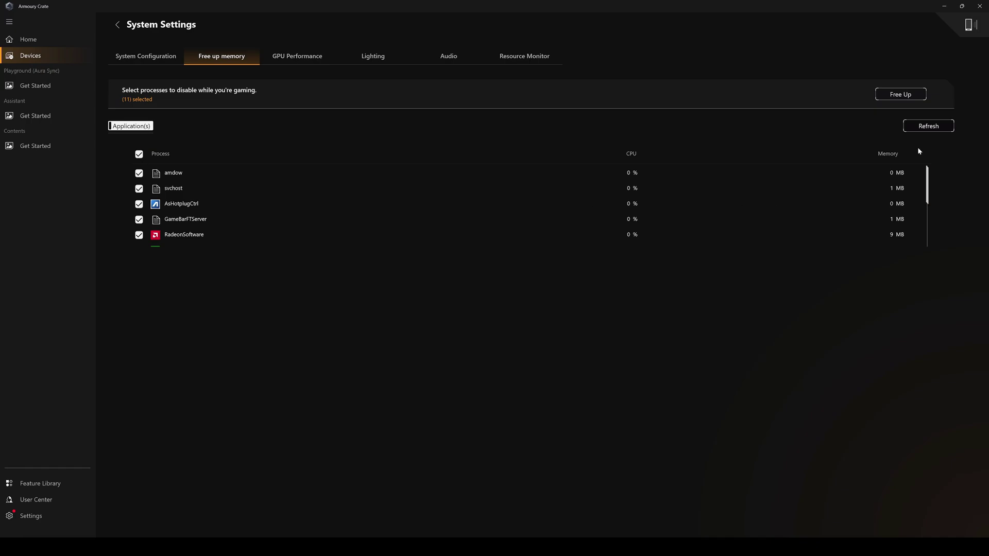
{"action": "left_click", "coordinate": [928, 126]}
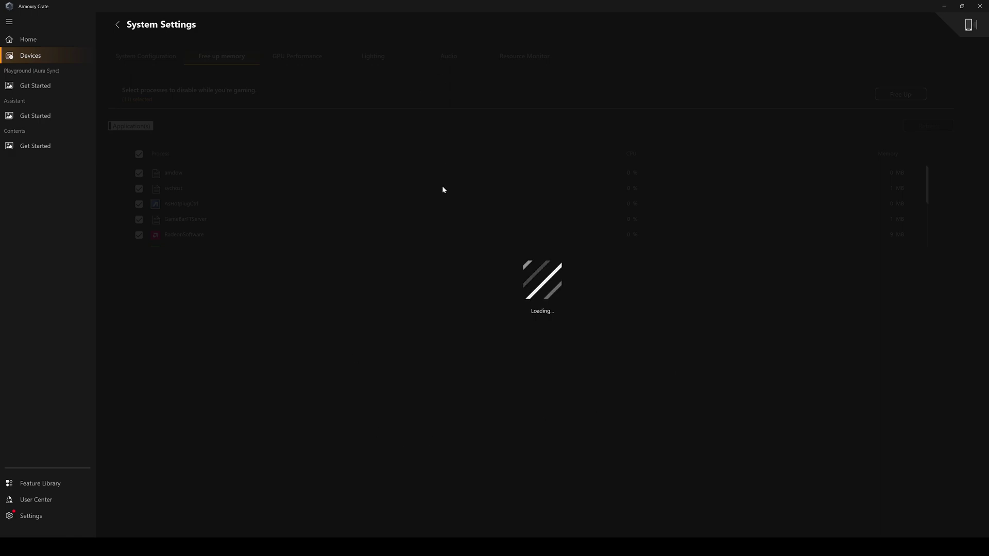
{"action": "left_click", "coordinate": [49, 39]}
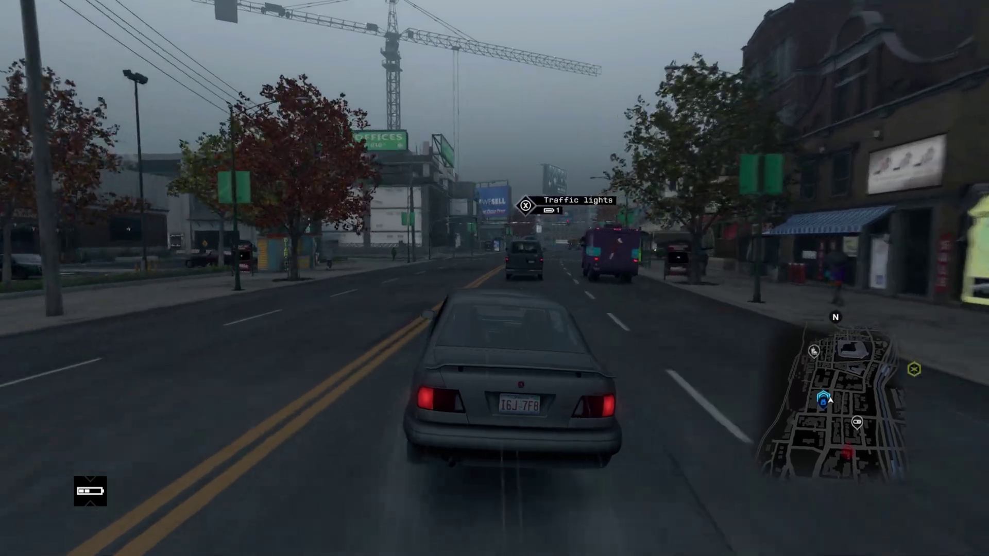
Step: Drive through two intersections, hacking the traffic lights at each and turning left
{"action": "key", "text": "q"}
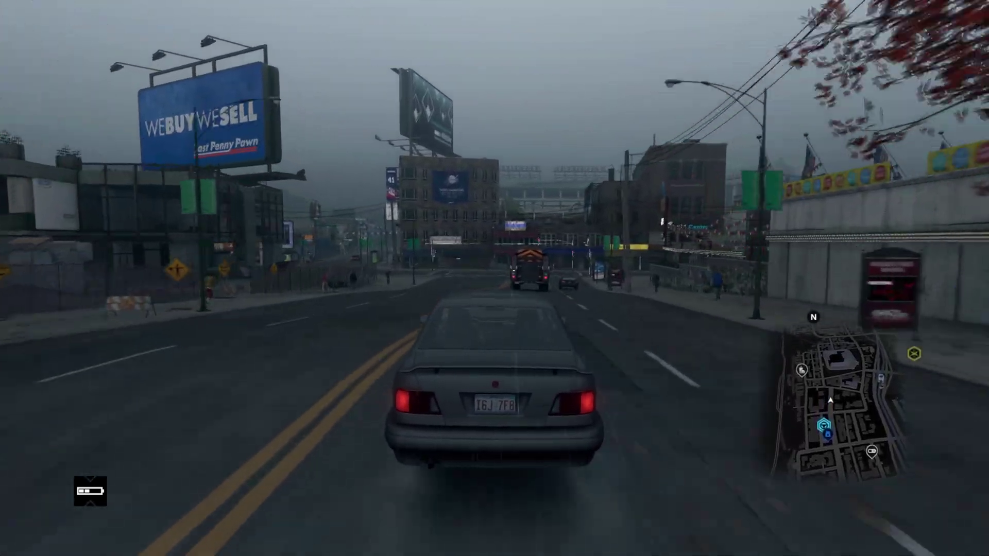
{"action": "key", "text": "a"}
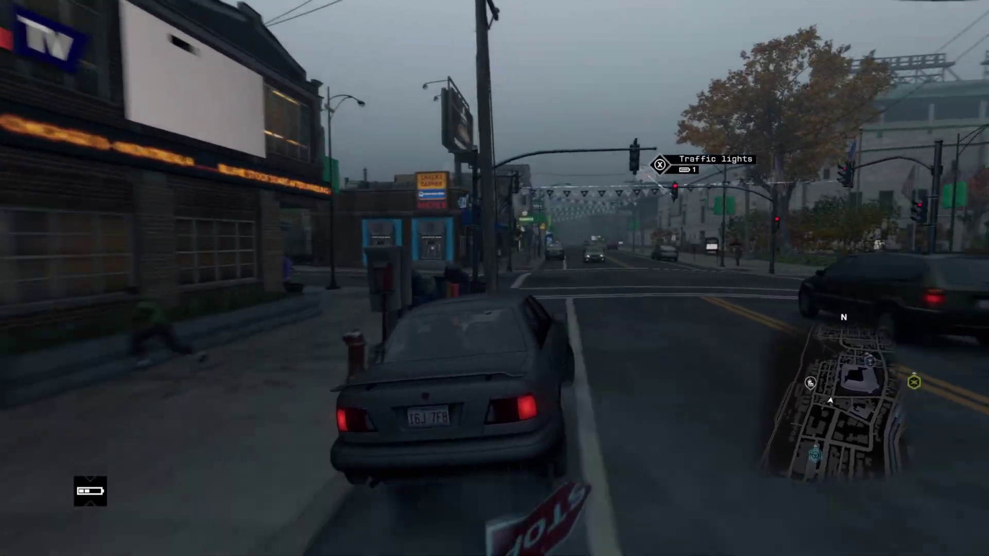
{"action": "key", "text": "q"}
{"action": "key", "text": "a"}
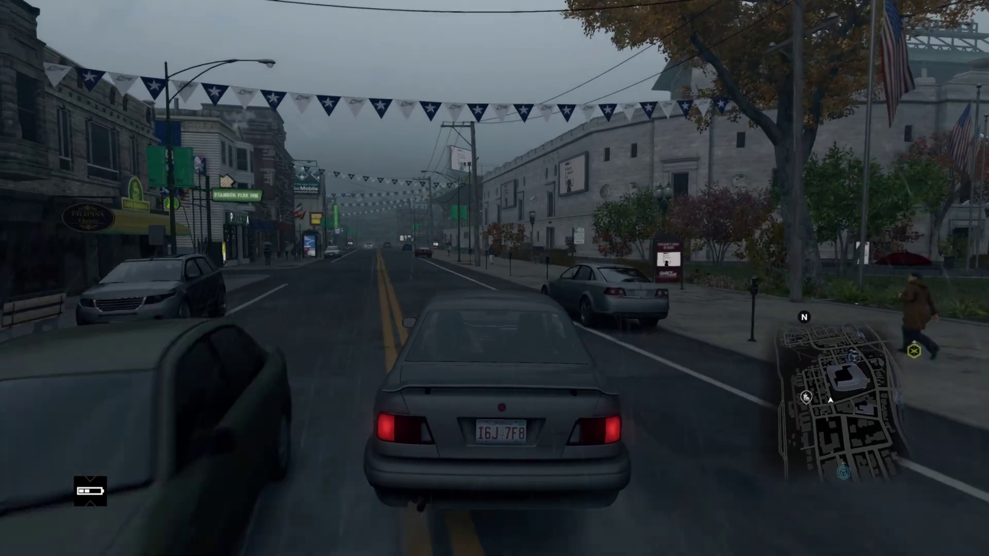
{"action": "key", "text": "w"}
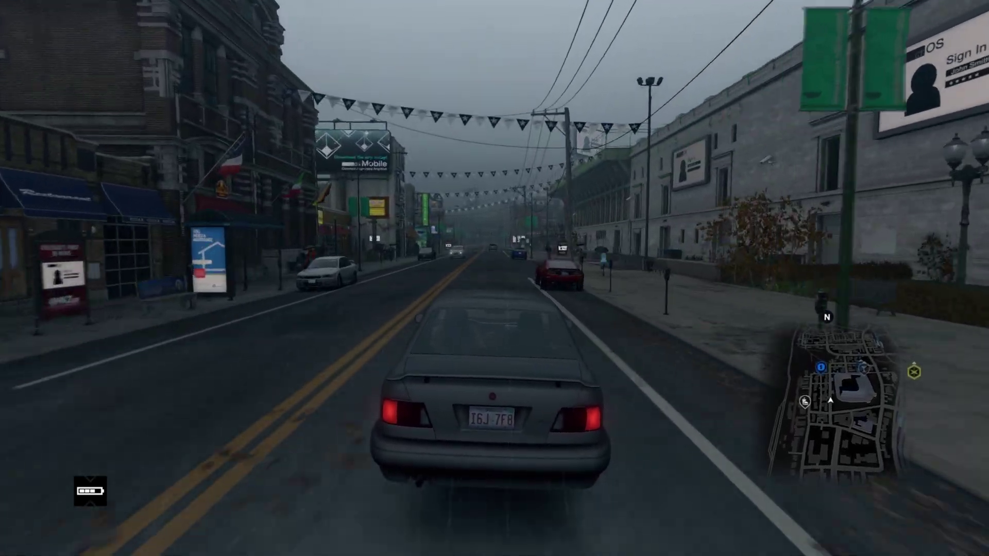
{"action": "key", "text": "w"}
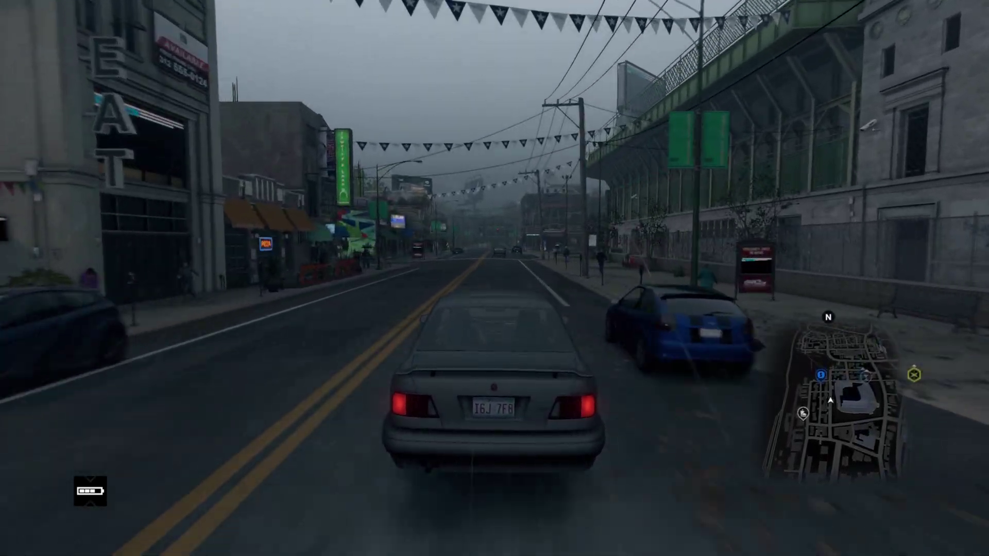
{"action": "key", "text": "d"}
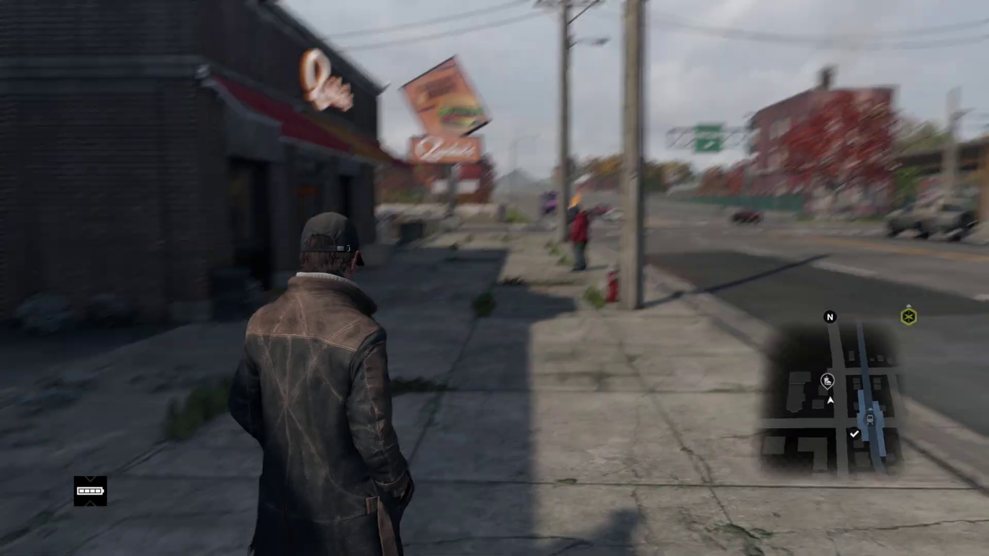
Step: Walk Aiden forward along the sidewalk
{"action": "key", "text": "w"}
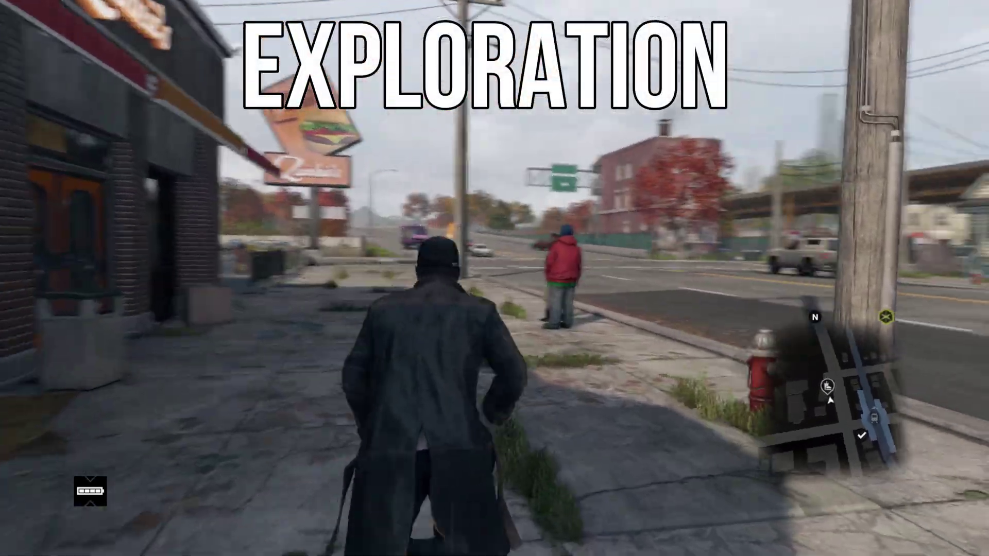